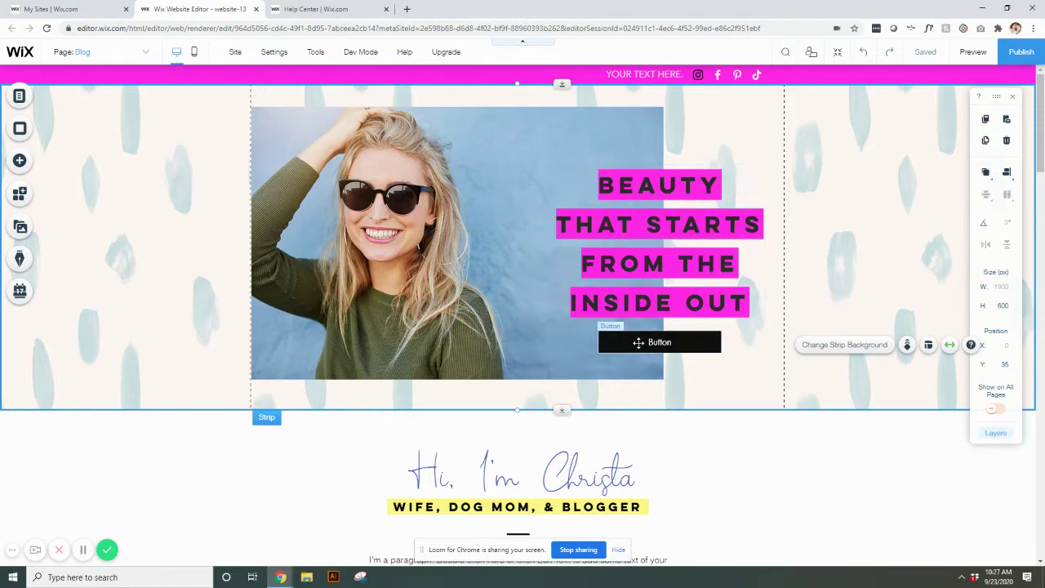
# - Change the hero button's label to 'YOUR TEXT HERE' and bring up its link-type options
pyautogui.click(638, 342)
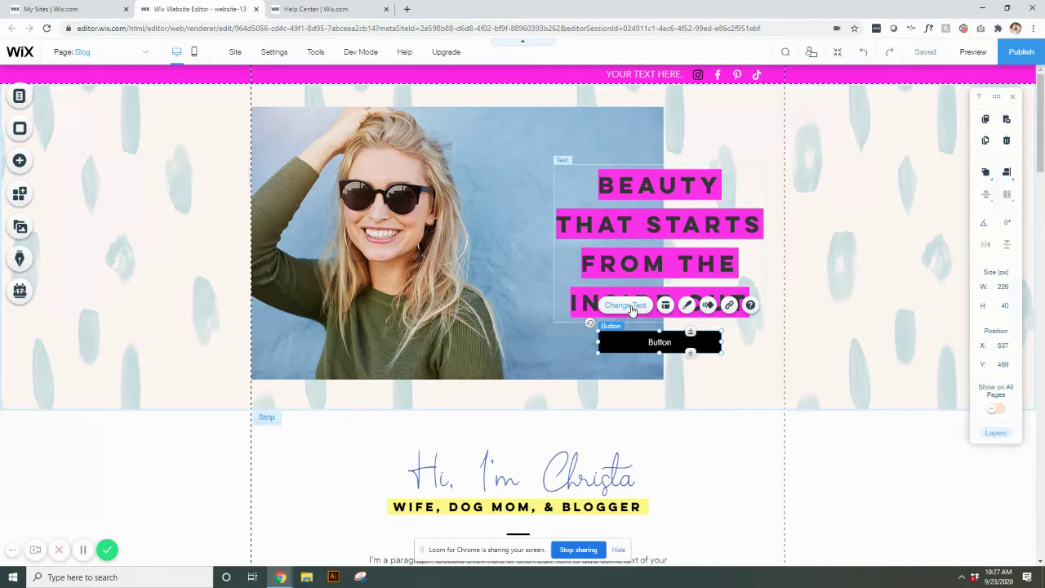
pyautogui.click(636, 309)
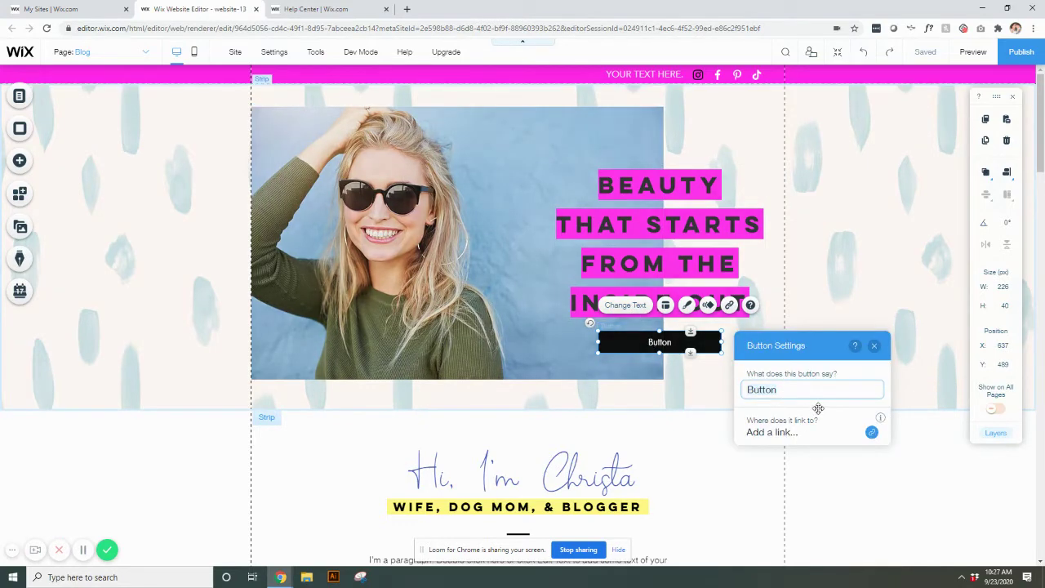
pyautogui.write('YOUR TEXT HERE')
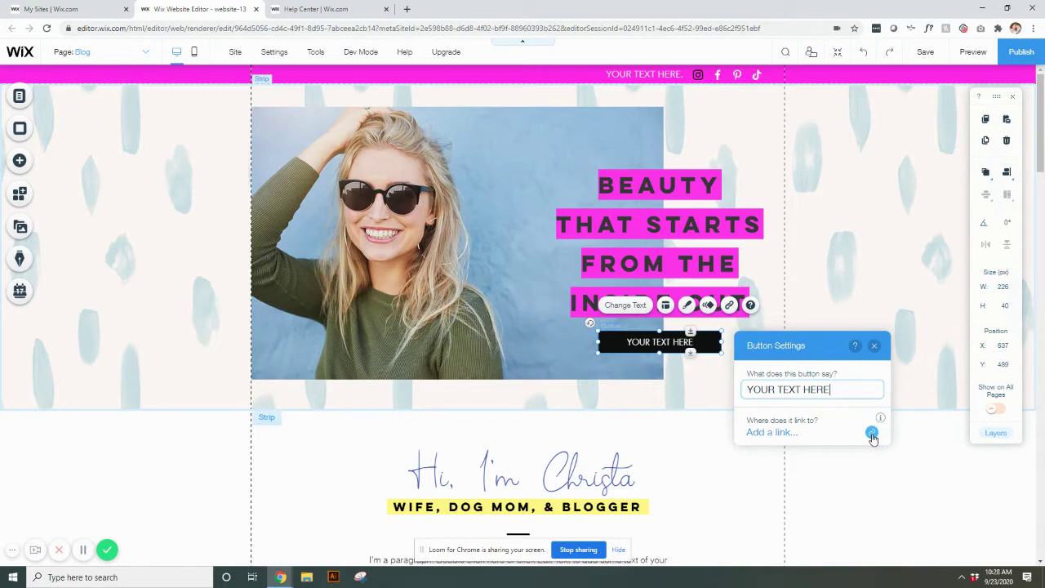
pyautogui.click(771, 434)
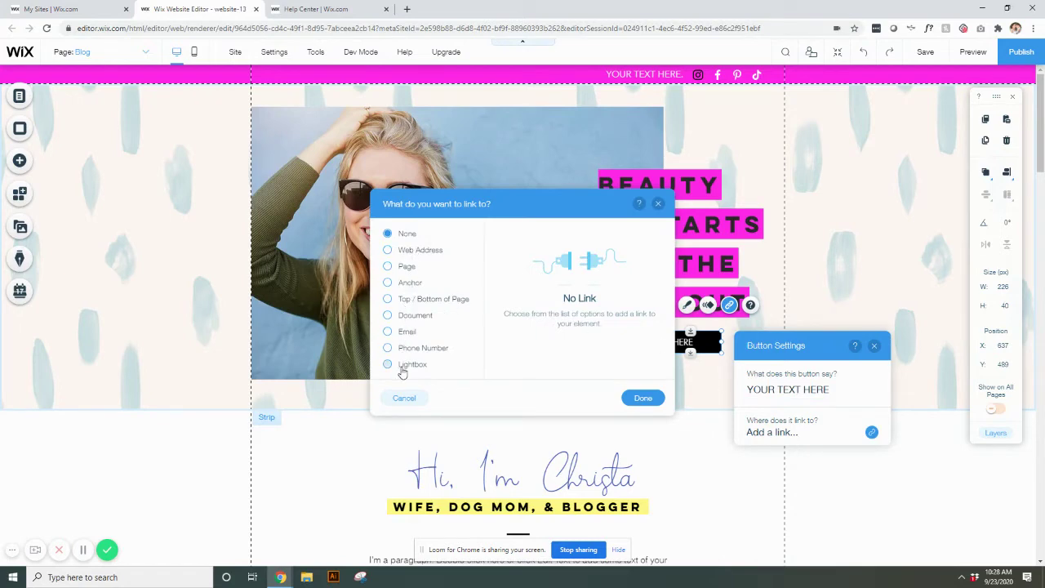
pyautogui.click(387, 250)
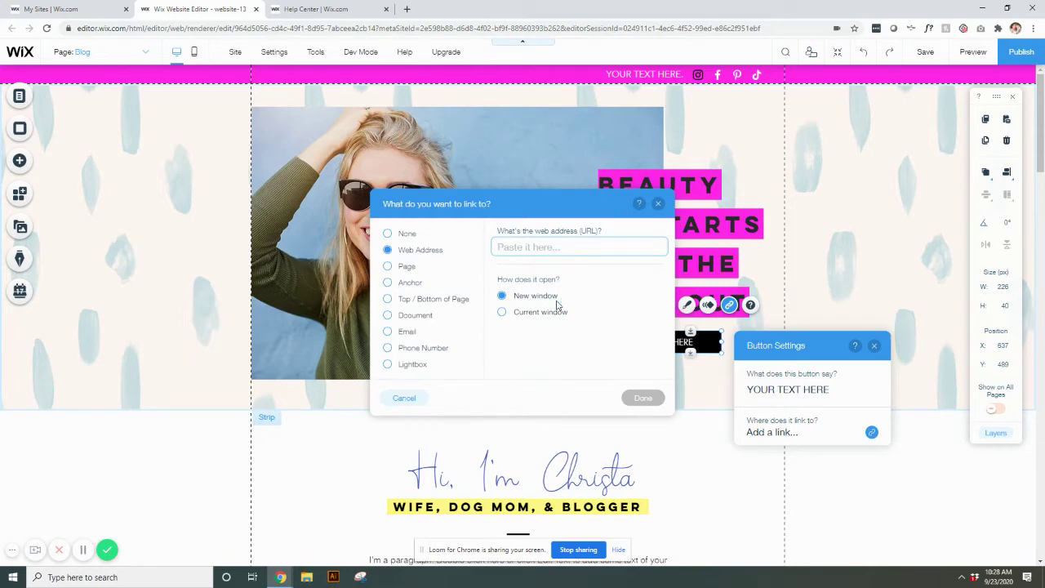
pyautogui.click(386, 266)
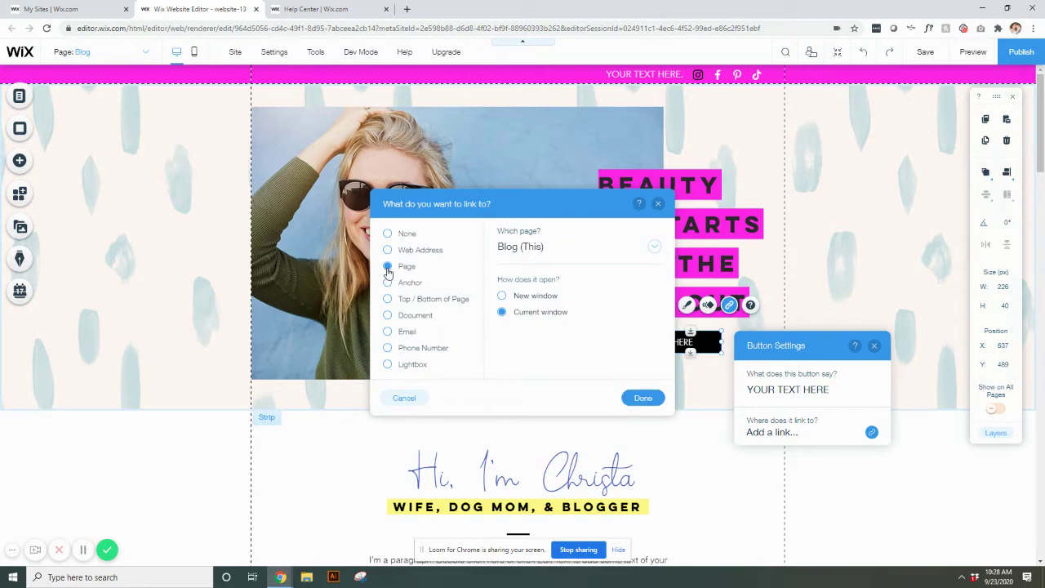
pyautogui.click(563, 253)
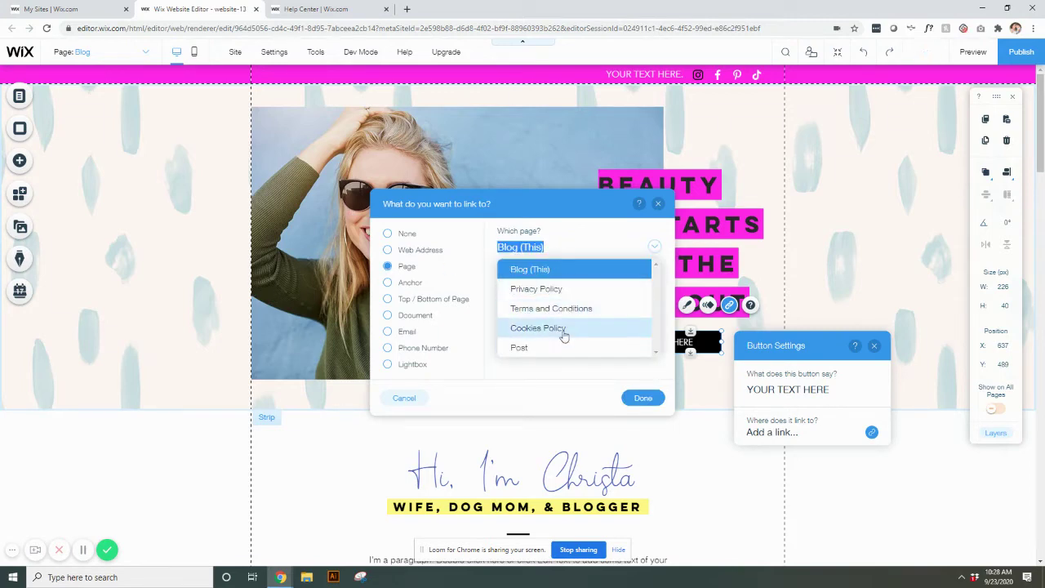
pyautogui.click(547, 289)
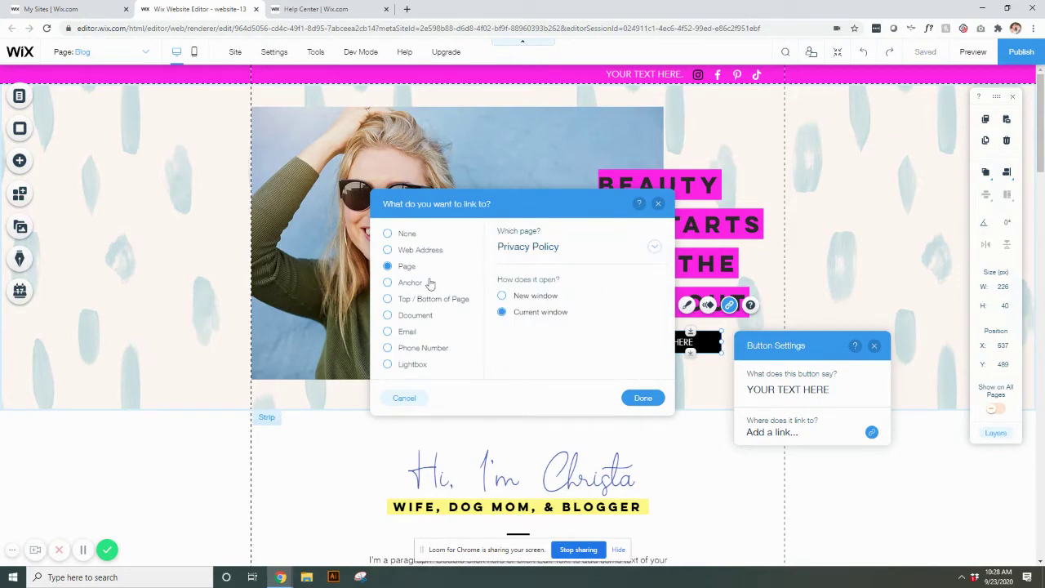
pyautogui.click(389, 317)
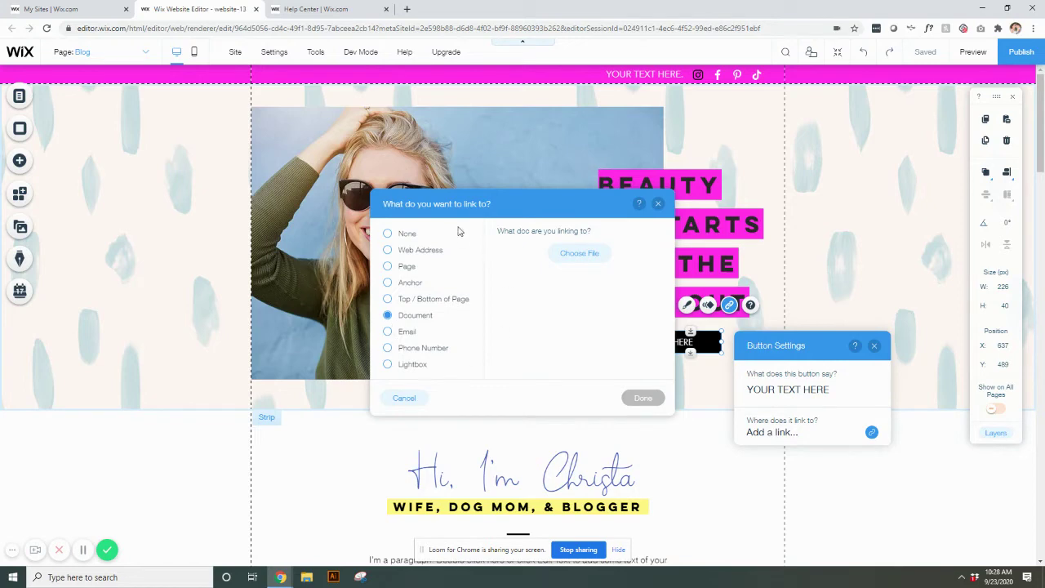
pyautogui.click(388, 234)
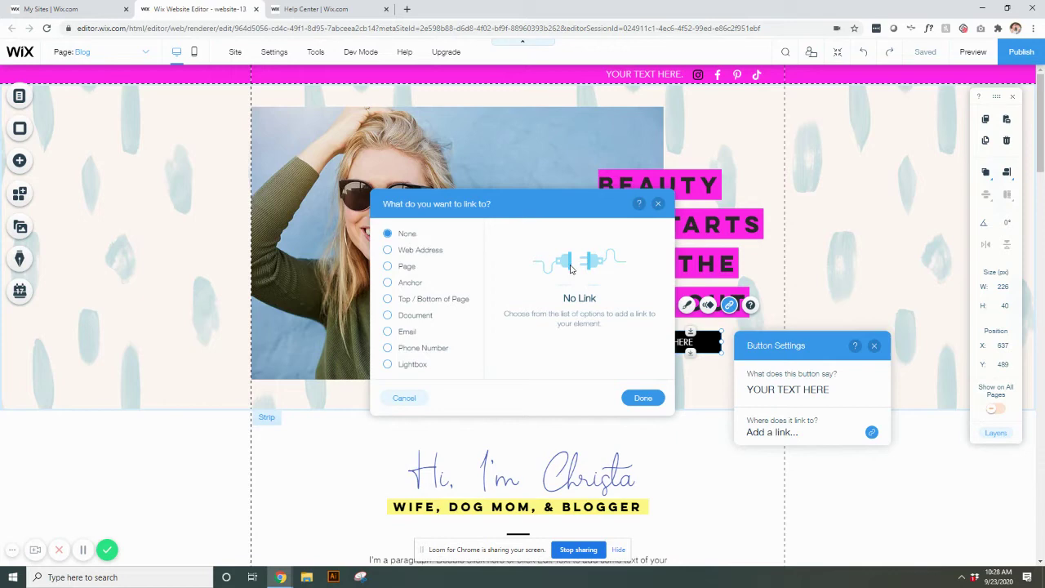
pyautogui.click(644, 398)
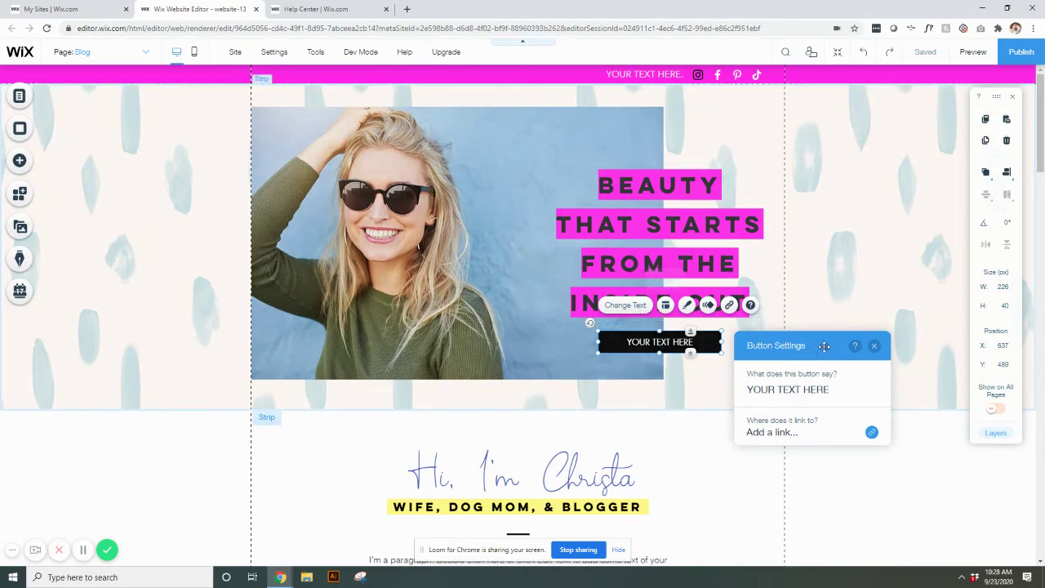
# - Try left and right label alignment and a 23 px text margin, then re-centre the label
pyautogui.click(874, 347)
pyautogui.click(665, 304)
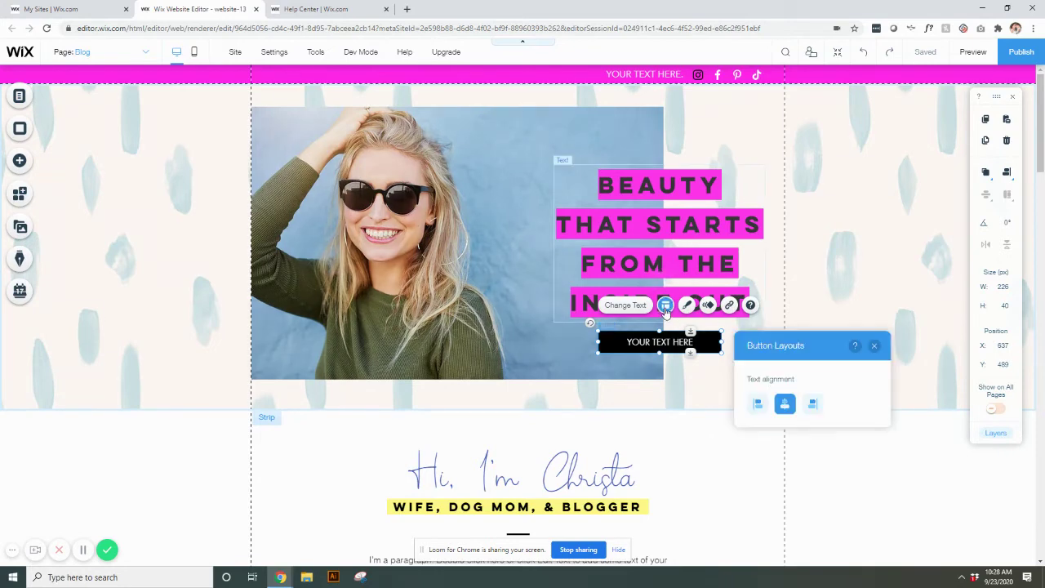
pyautogui.click(757, 404)
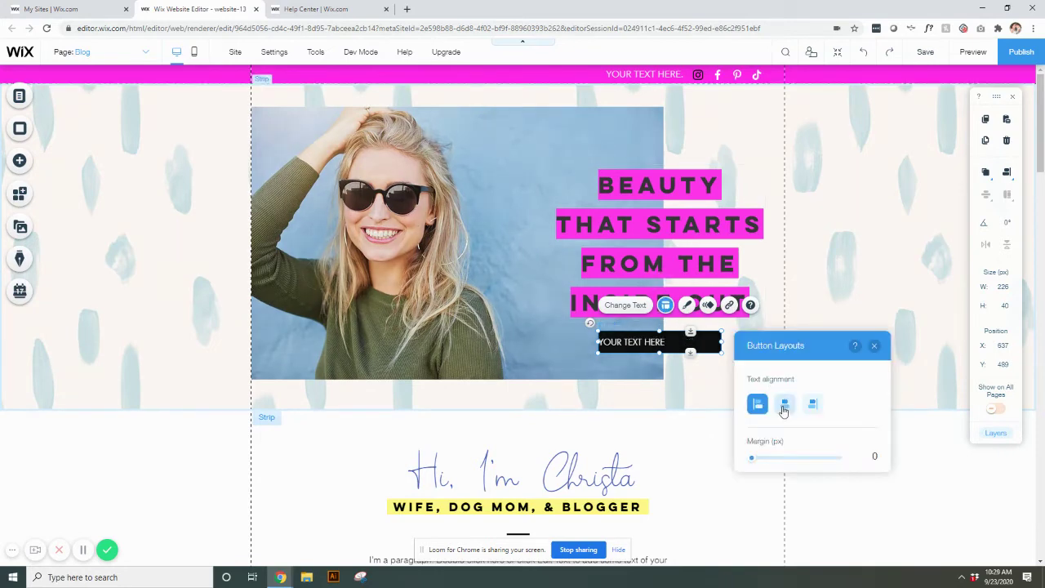
pyautogui.click(784, 404)
pyautogui.click(812, 404)
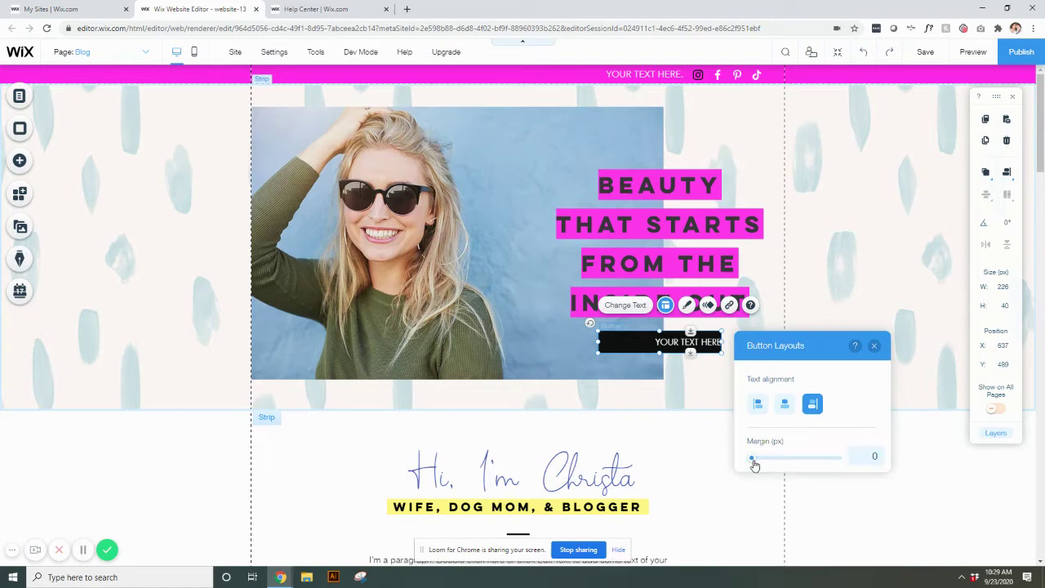
pyautogui.click(757, 458)
pyautogui.moveTo(771, 461)
pyautogui.mouseDown()
pyautogui.moveTo(819, 458)
pyautogui.moveTo(771, 458)
pyautogui.mouseUp()
pyautogui.click(784, 404)
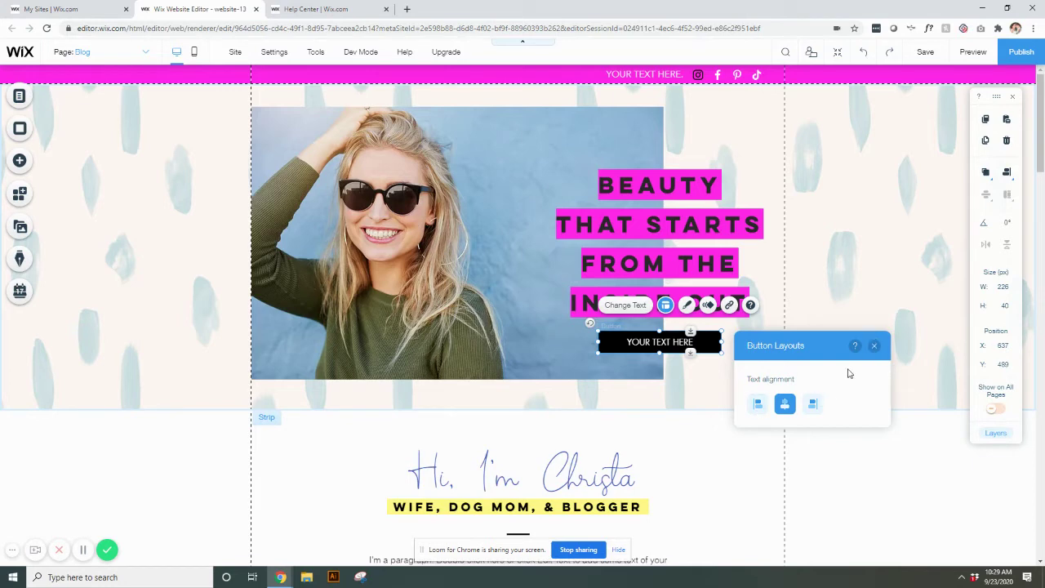
pyautogui.click(874, 347)
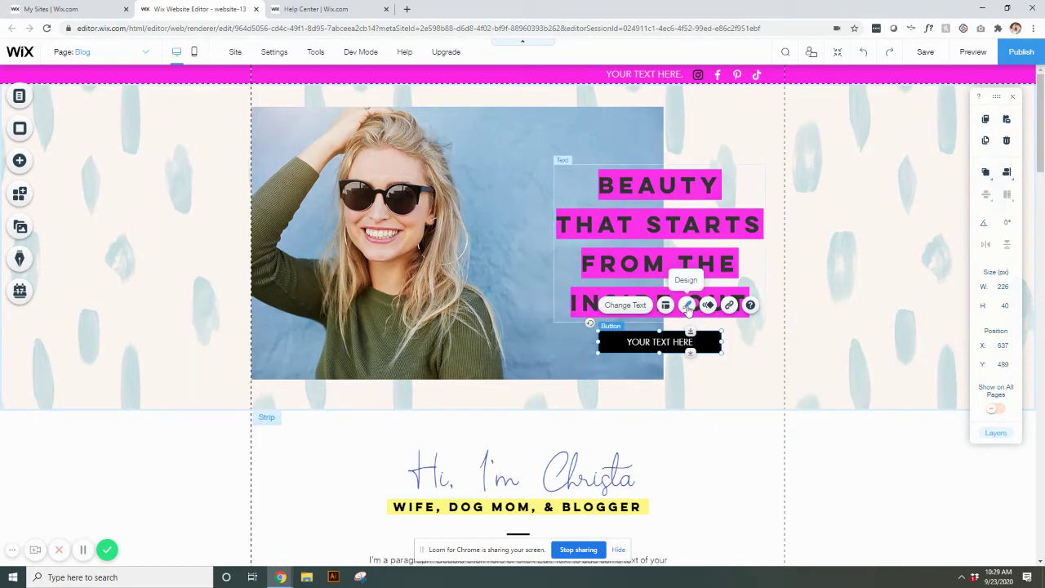
# - Browse the preset button design styles, then open Customize Design for the hero button
pyautogui.click(687, 305)
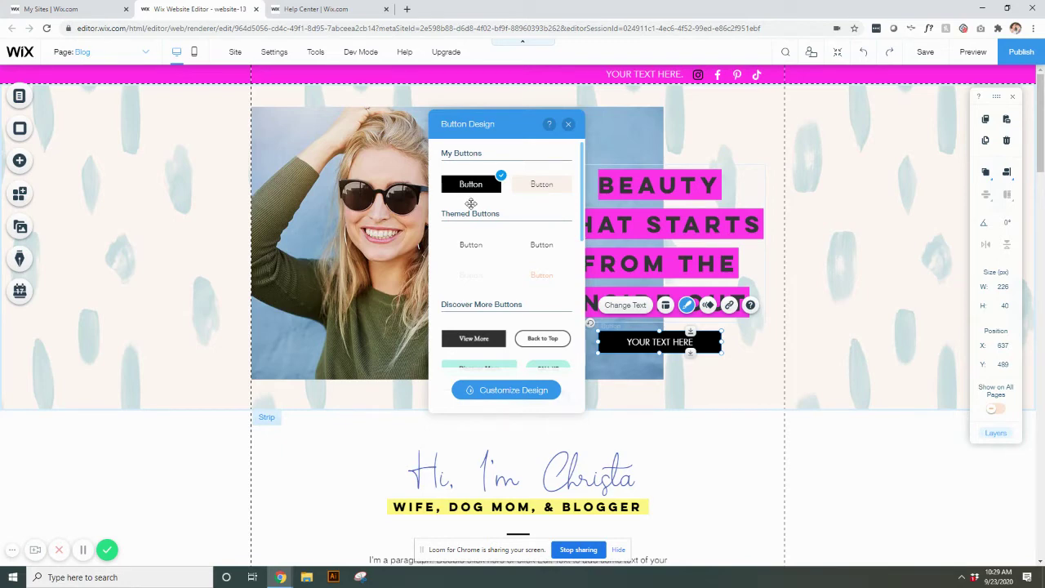
pyautogui.scroll(-2, 511, 242)
pyautogui.scroll(-5, 511, 242)
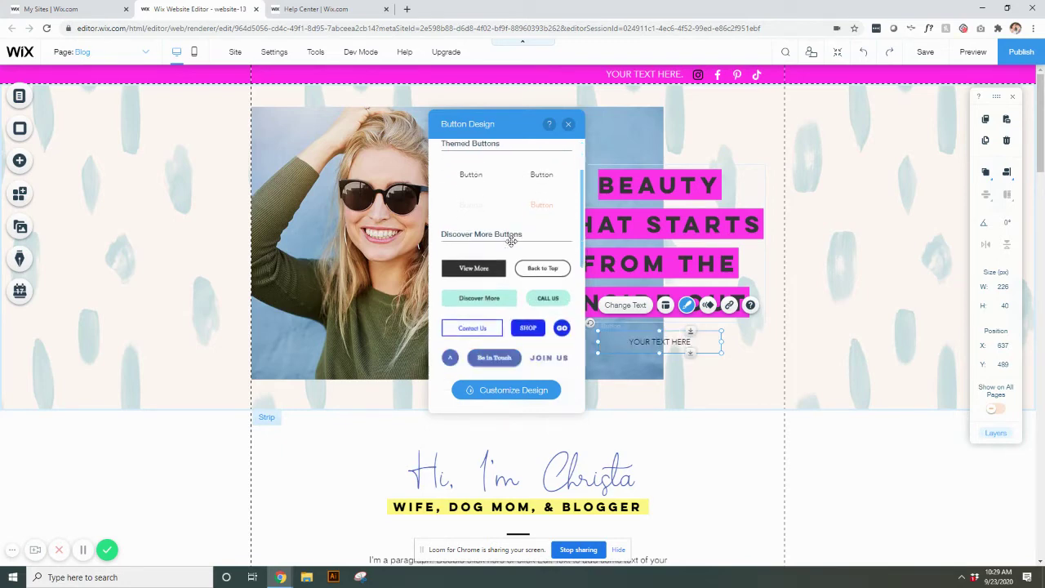
pyautogui.scroll(-1, 510, 246)
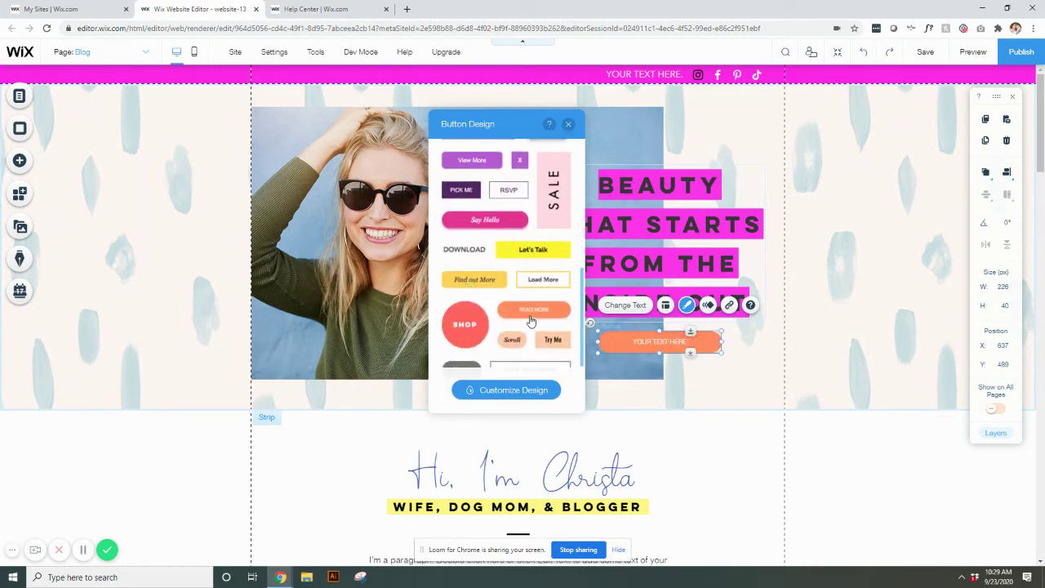
pyautogui.scroll(-2, 527, 319)
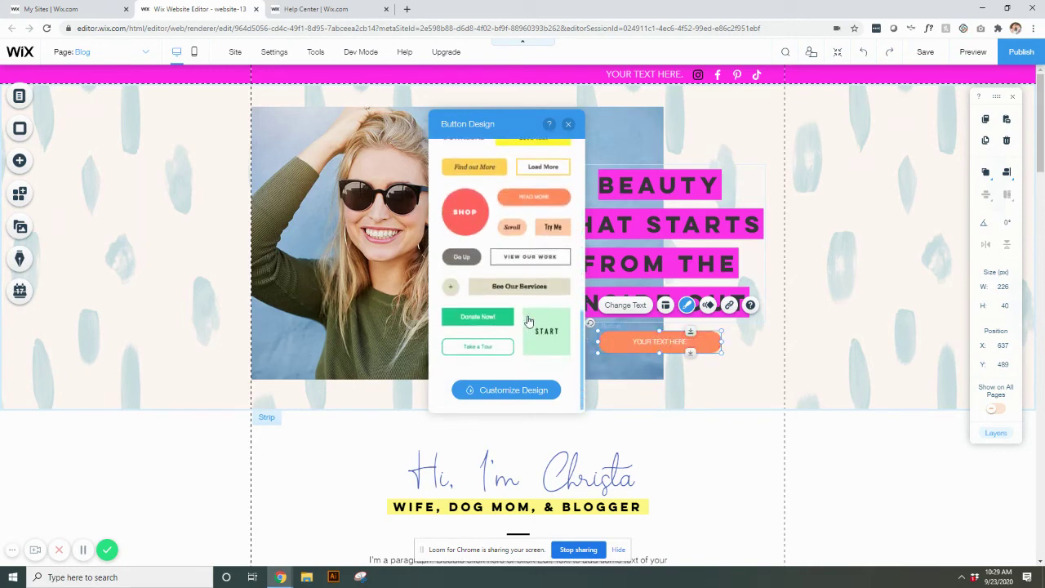
pyautogui.click(483, 392)
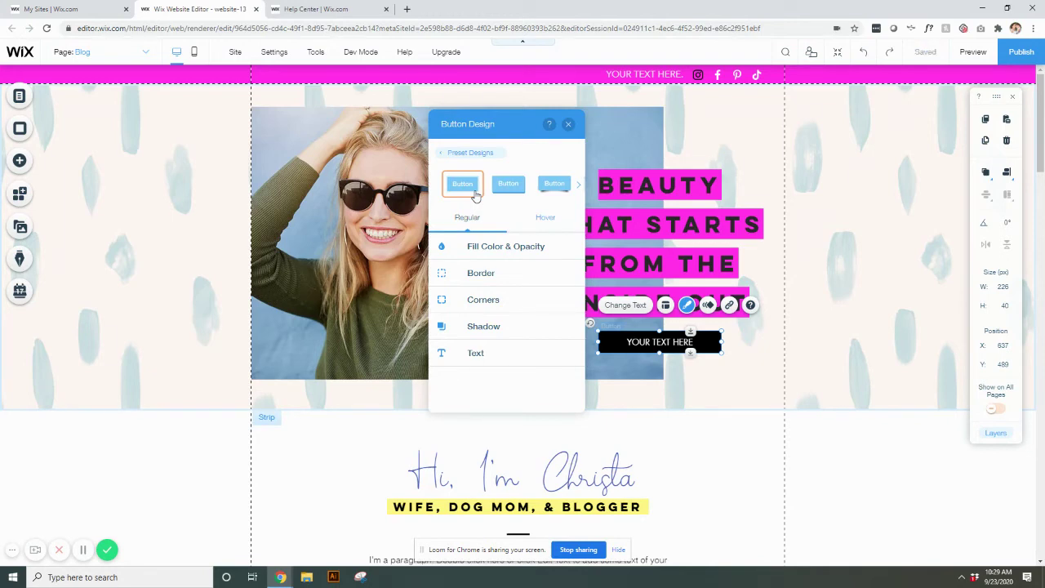
# - Remove the hero button's border by setting Border Width to 0
pyautogui.click(578, 185)
pyautogui.click(437, 186)
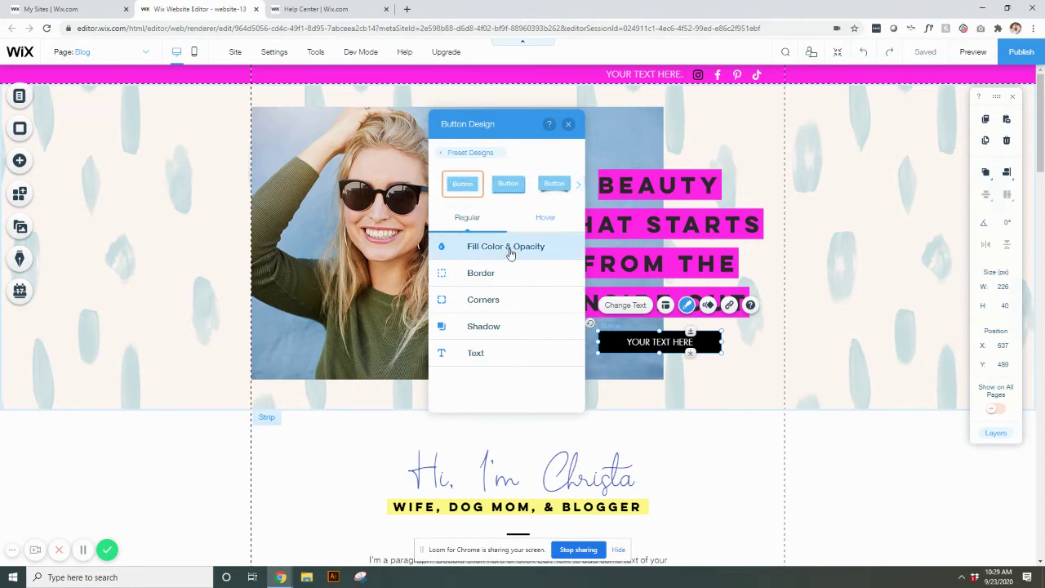
pyautogui.click(486, 274)
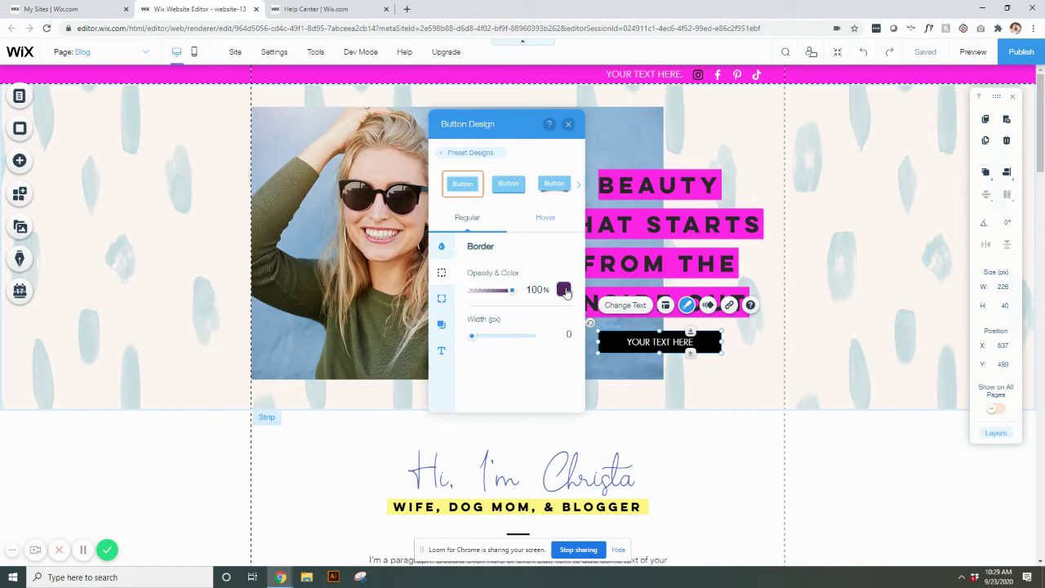
pyautogui.moveTo(471, 336); pyautogui.dragTo(527, 342)
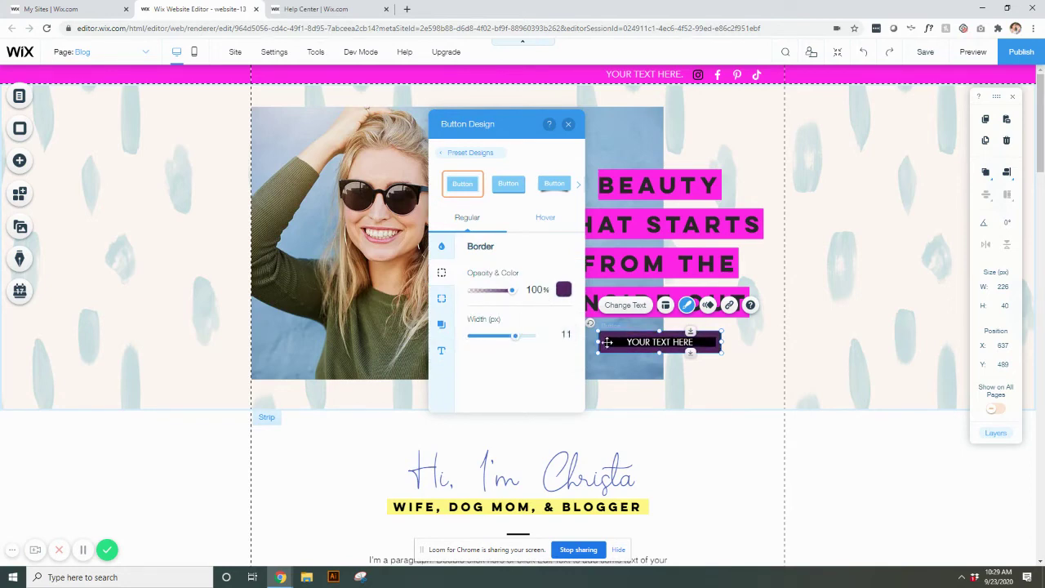
pyautogui.moveTo(514, 335); pyautogui.dragTo(443, 326)
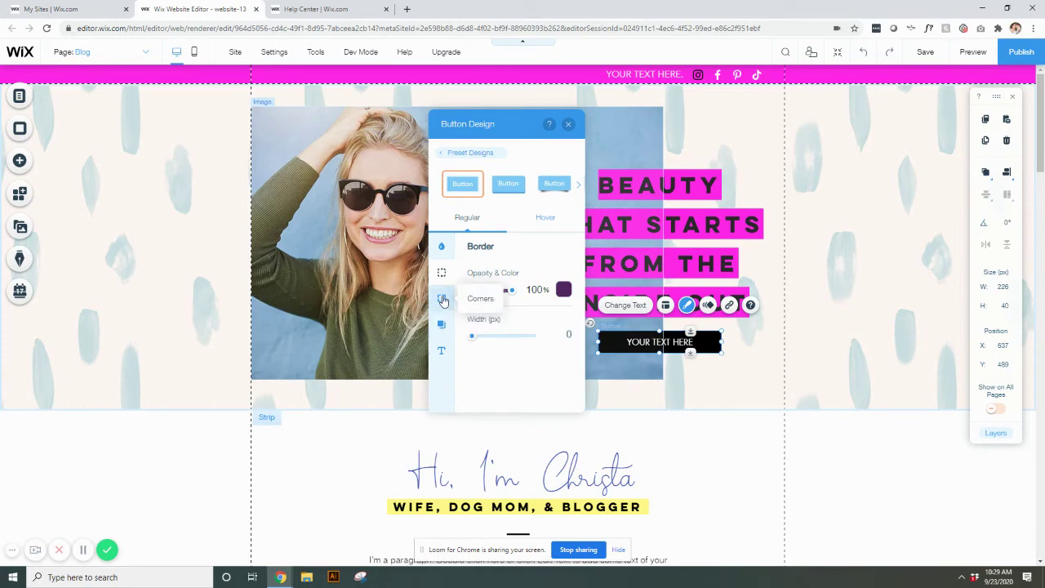
# - Round all four corners of the button to a 15 px radius
pyautogui.click(442, 301)
pyautogui.click(480, 290)
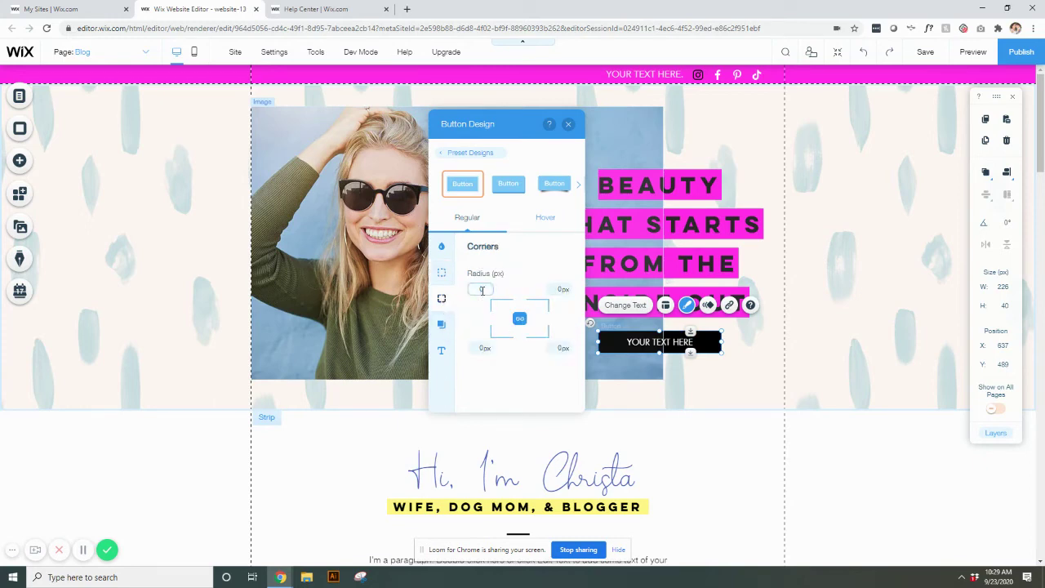
pyautogui.write('5')
pyautogui.click(559, 289)
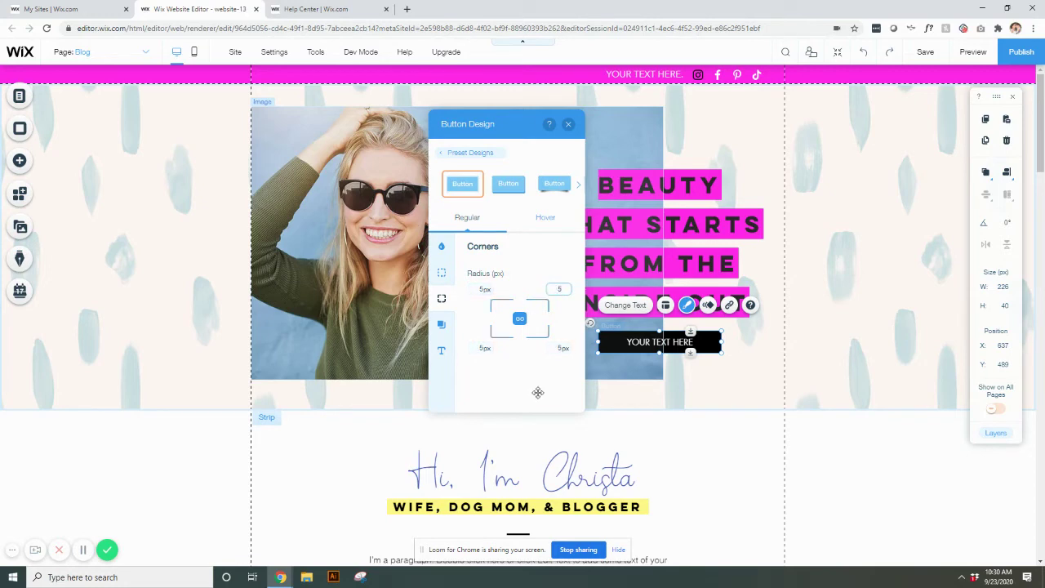
pyautogui.click(479, 289)
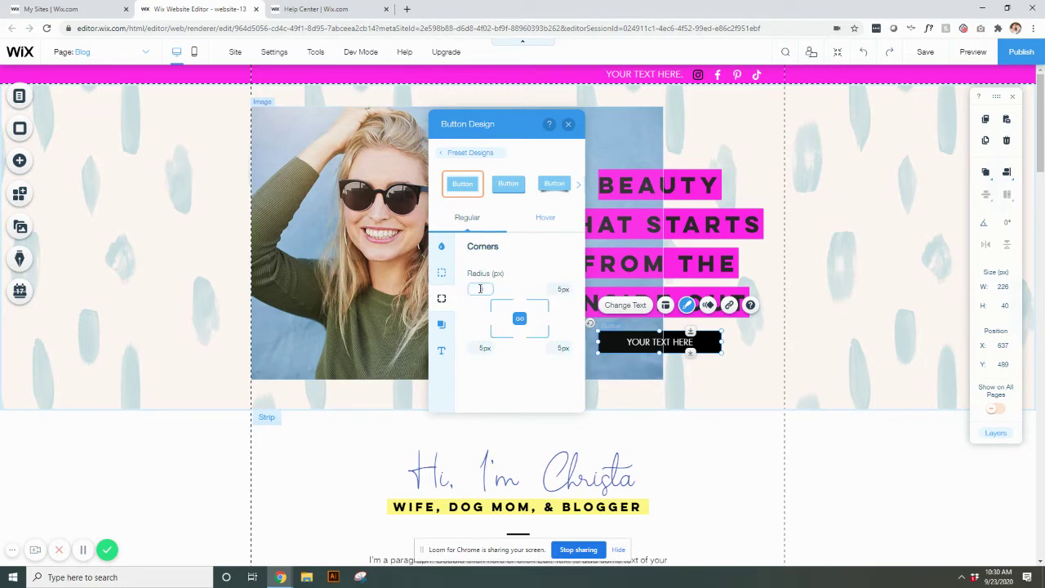
pyautogui.write('15')
pyautogui.press('Return')
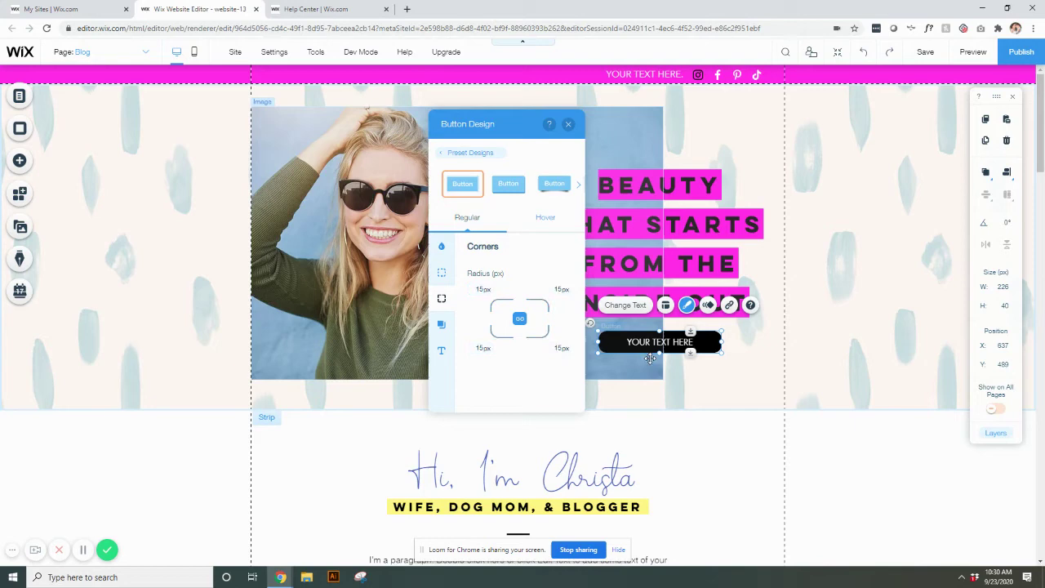
# - Enable the button's drop shadow at a 344° angle, 33 px distance and 4 px blur
pyautogui.click(441, 324)
pyautogui.click(559, 281)
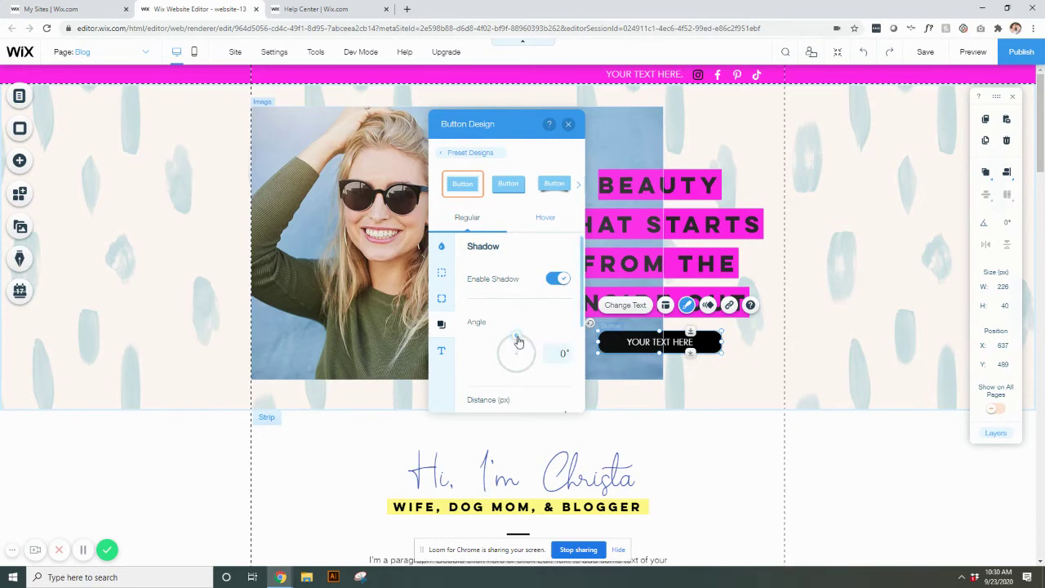
pyautogui.moveTo(516, 336); pyautogui.dragTo(531, 375)
pyautogui.moveTo(502, 363); pyautogui.dragTo(511, 317)
pyautogui.scroll(-2, 510, 343)
pyautogui.scroll(1, 478, 286)
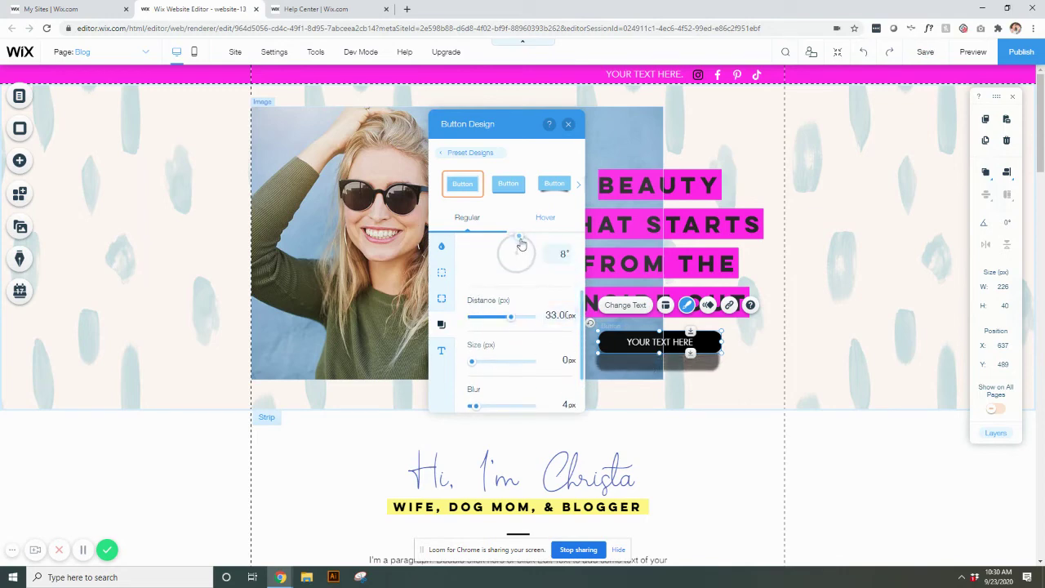
pyautogui.moveTo(522, 244)
pyautogui.mouseDown()
pyautogui.moveTo(530, 254)
pyautogui.moveTo(516, 275)
pyautogui.moveTo(497, 255)
pyautogui.moveTo(509, 229)
pyautogui.mouseUp()
pyautogui.scroll(-1, 502, 328)
pyautogui.scroll(1, 500, 330)
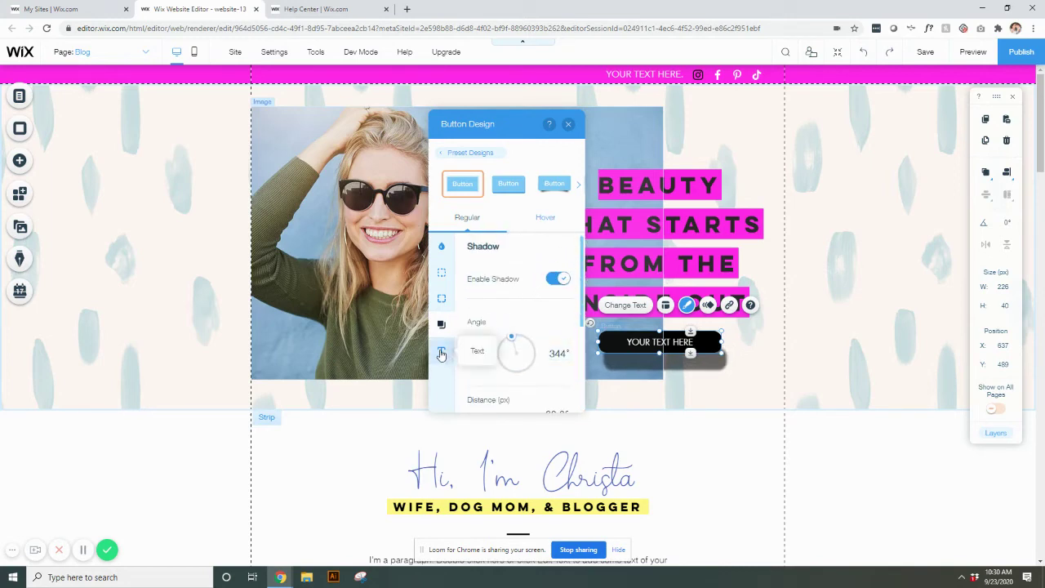
# - Show the button's text settings, with the Futura font at 16 px size
pyautogui.click(443, 351)
pyautogui.scroll(-1, 535, 294)
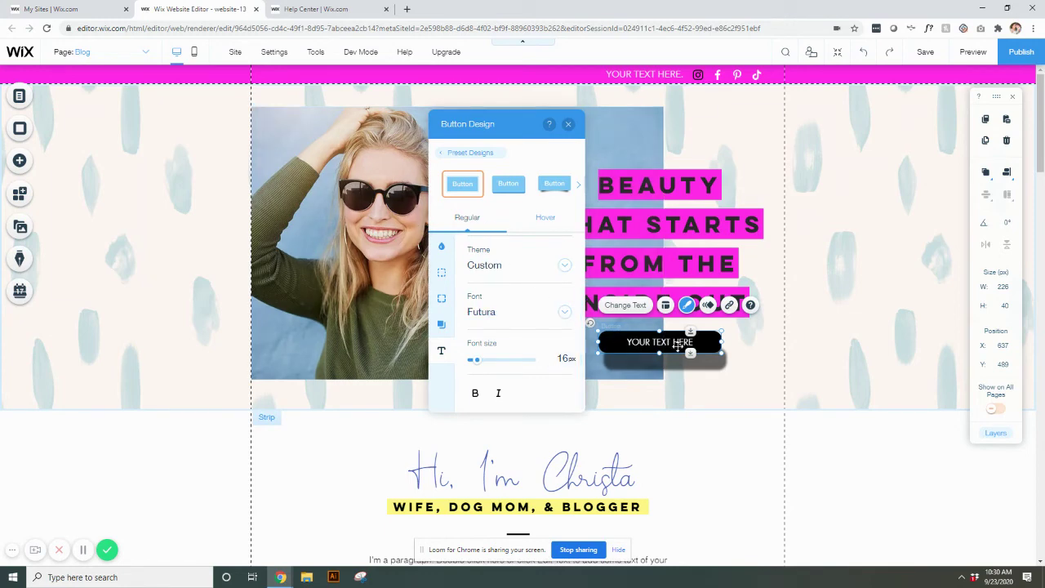
# - Set the button's hover fill colour to peach #FAB89D and close Button Design
pyautogui.click(550, 224)
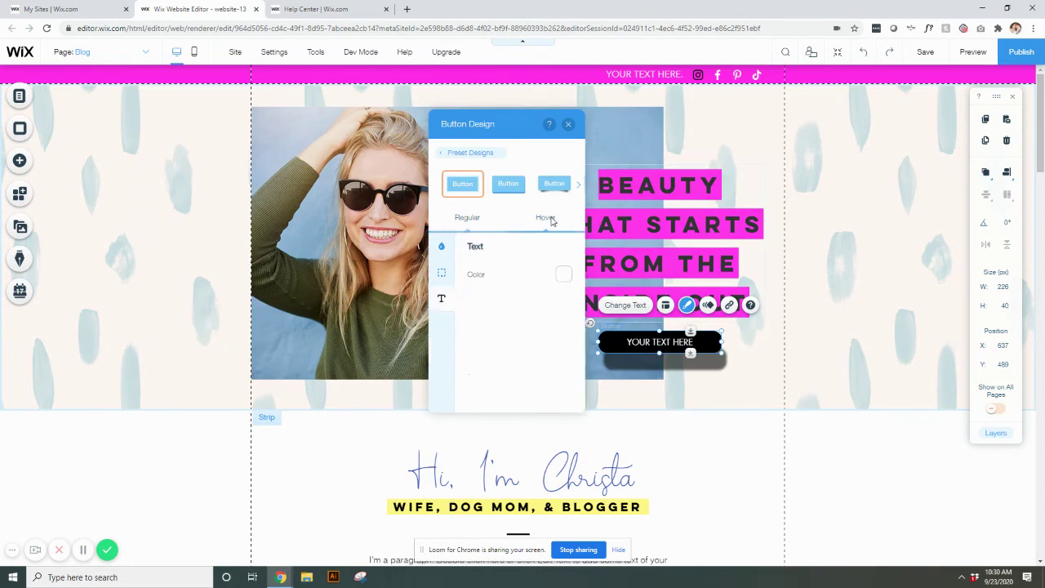
pyautogui.click(443, 276)
pyautogui.click(442, 248)
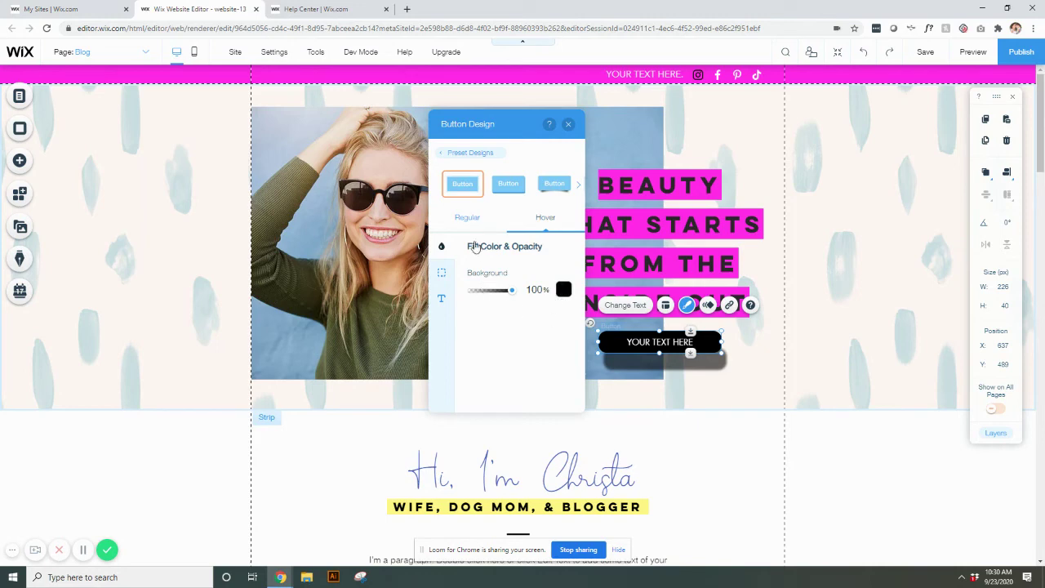
pyautogui.click(463, 218)
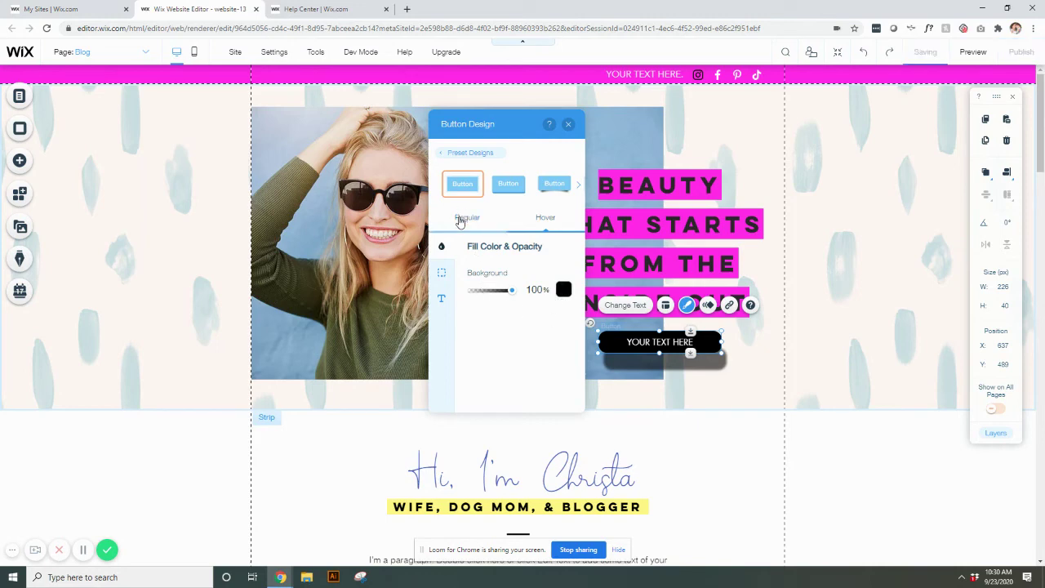
pyautogui.click(545, 218)
pyautogui.click(564, 289)
pyautogui.click(594, 371)
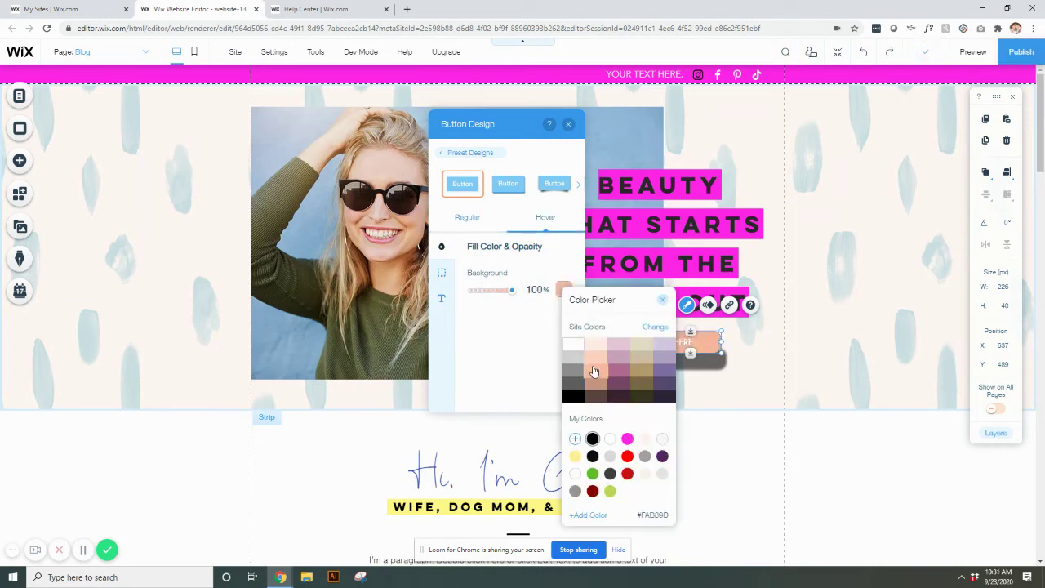
pyautogui.click(498, 341)
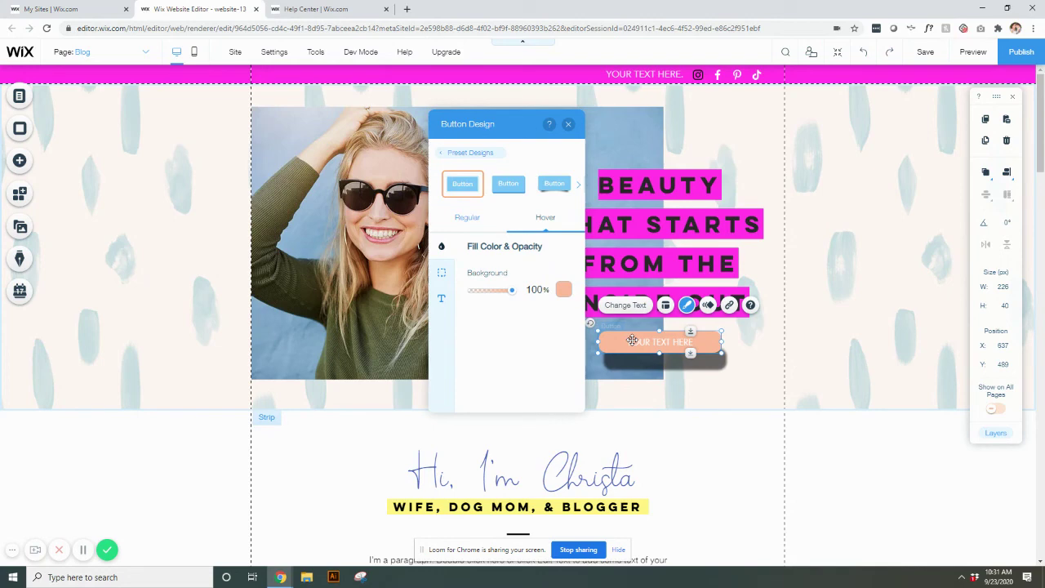
pyautogui.click(467, 156)
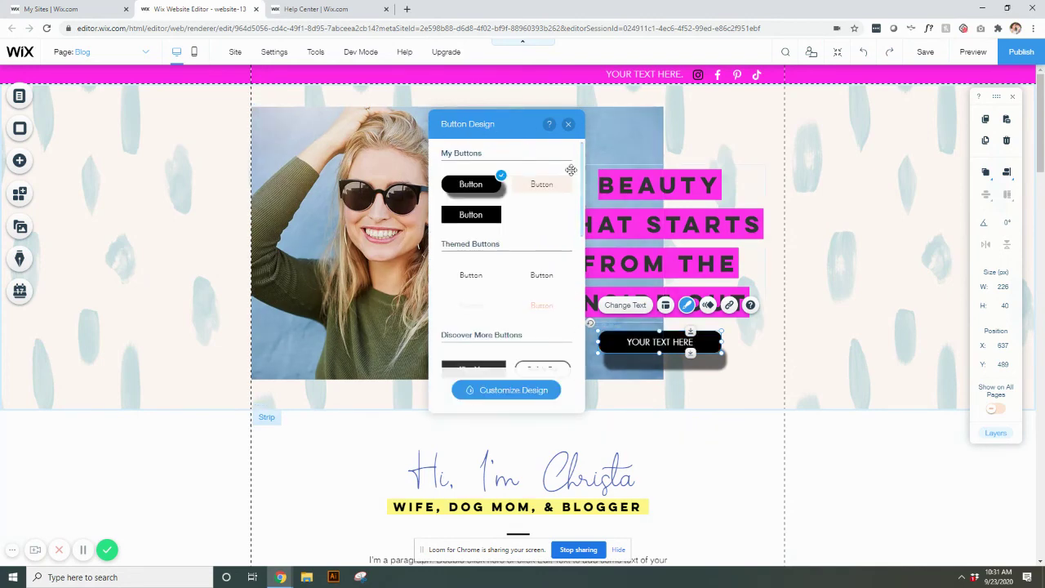
pyautogui.click(569, 125)
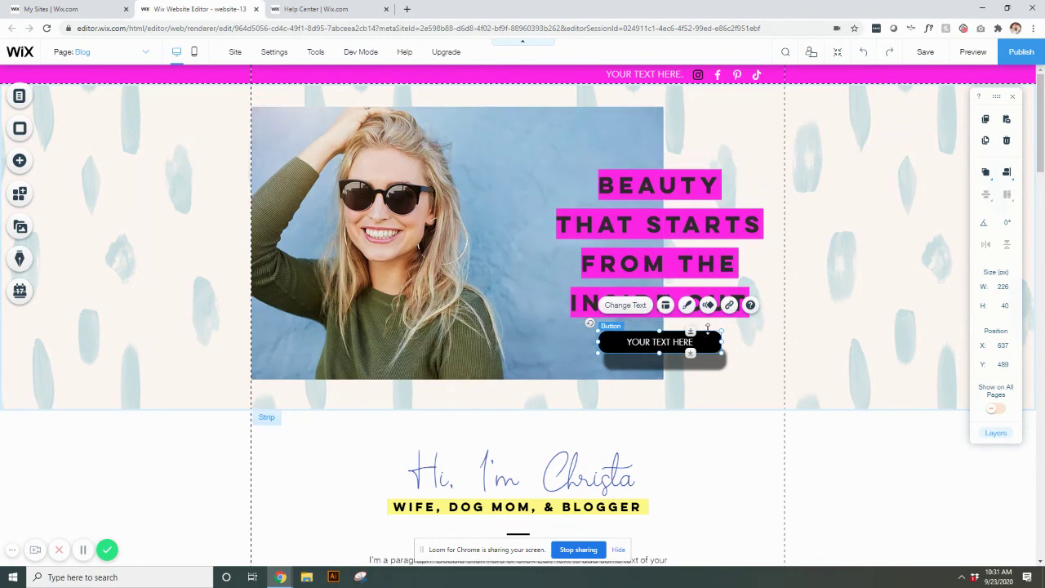
pyautogui.click(730, 306)
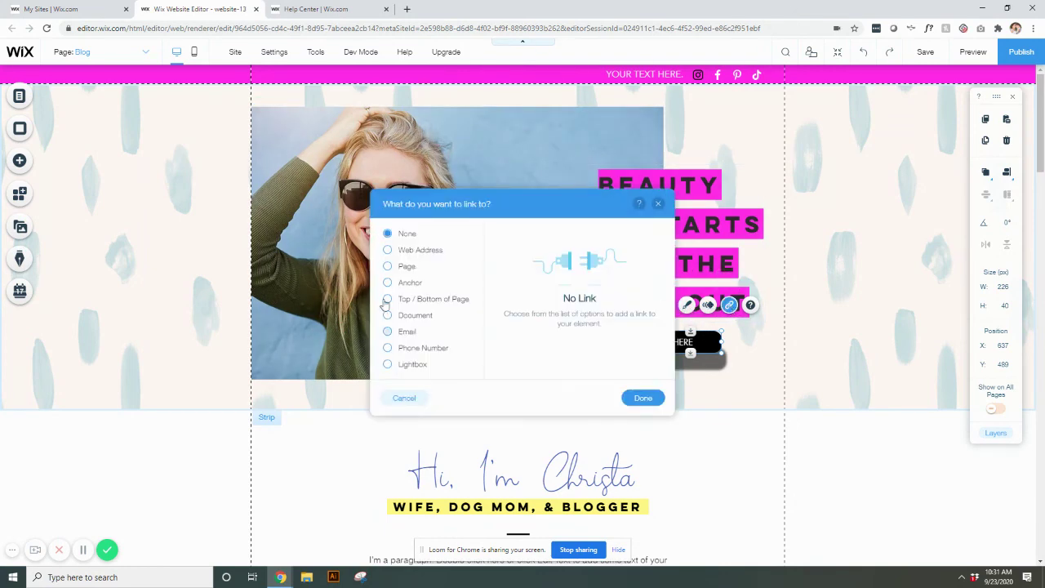
pyautogui.click(659, 205)
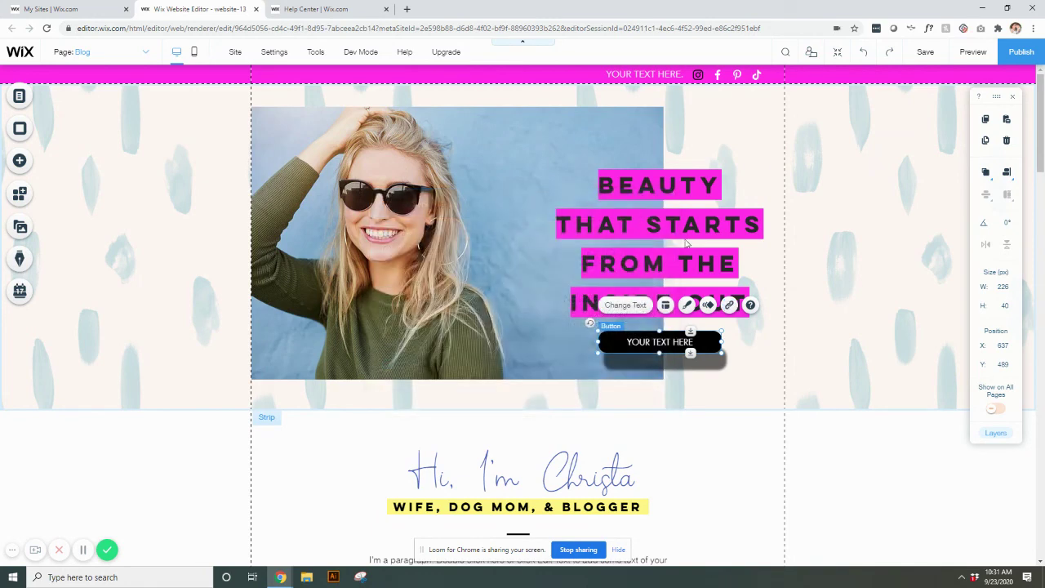
pyautogui.click(706, 306)
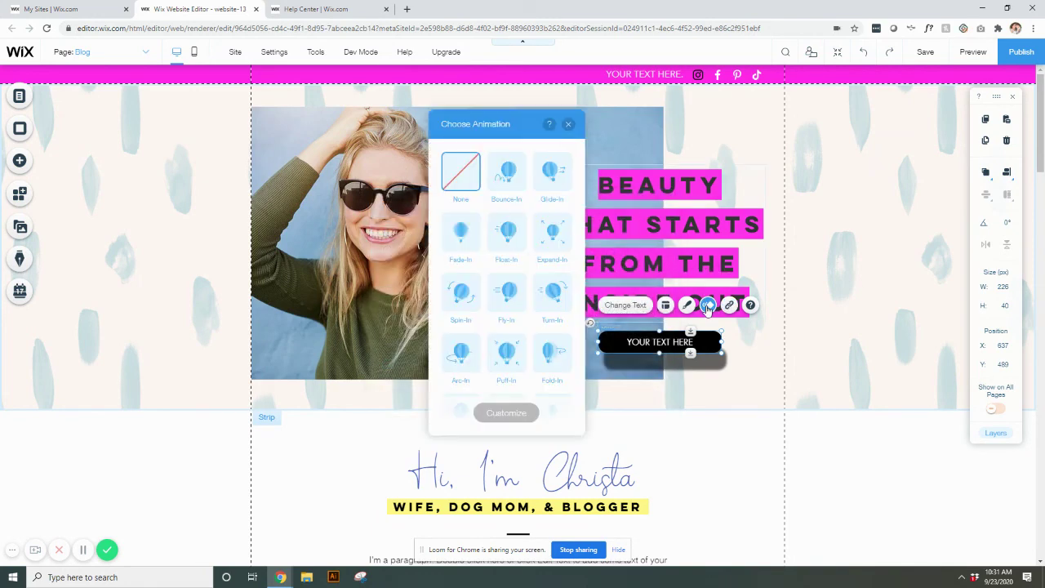
pyautogui.scroll(-1, 497, 306)
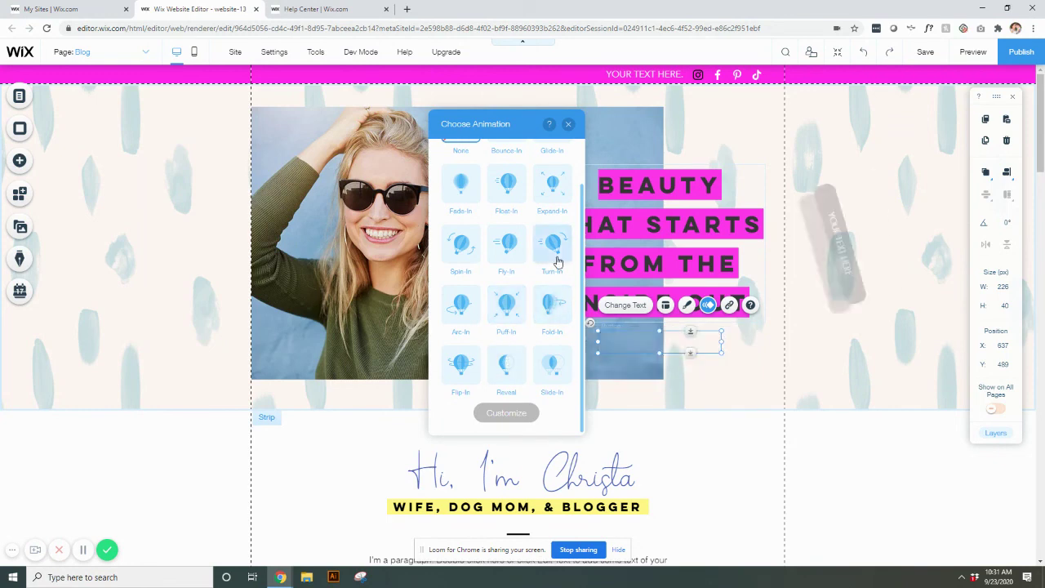
pyautogui.scroll(1, 554, 241)
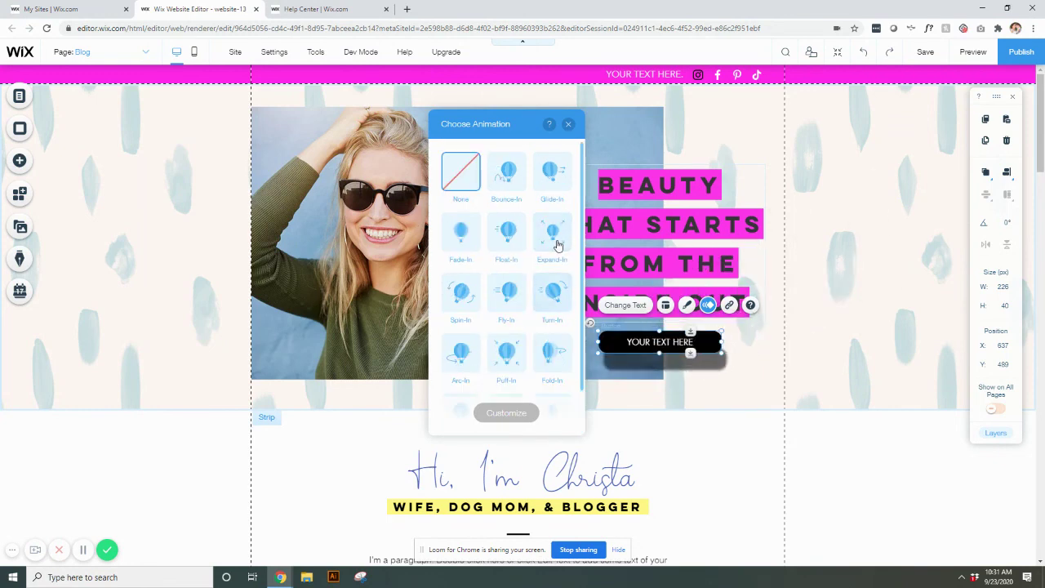
pyautogui.click(568, 125)
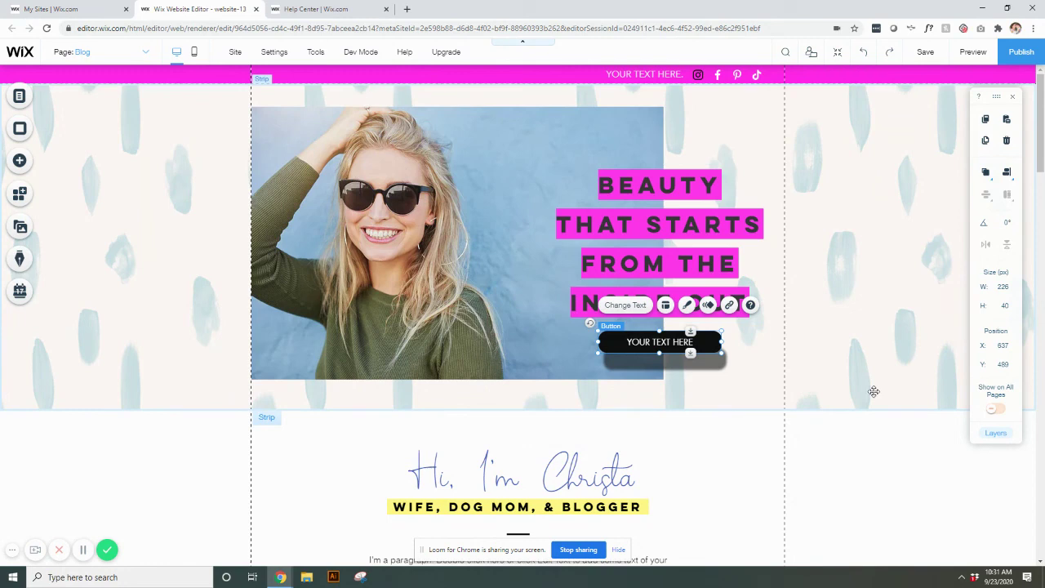